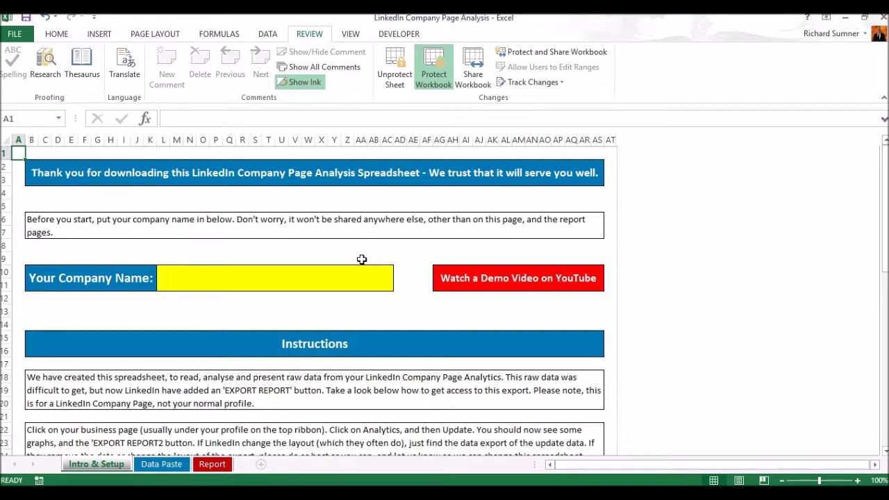
# Step: Enter "Your Business" as the company name on the Intro & Setup sheet
pyautogui.click(331, 283)
pyautogui.write('You')
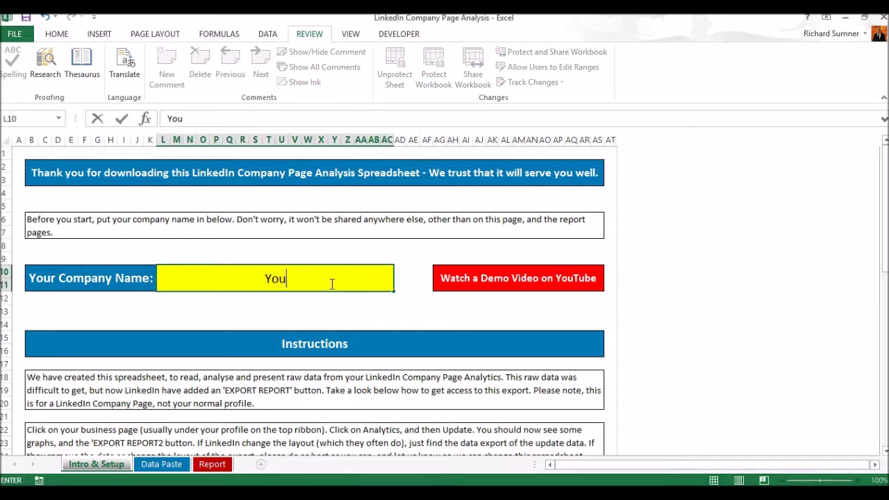
pyautogui.write('r Busine')
pyautogui.press('BackSpace')
pyautogui.press('BackSpace')
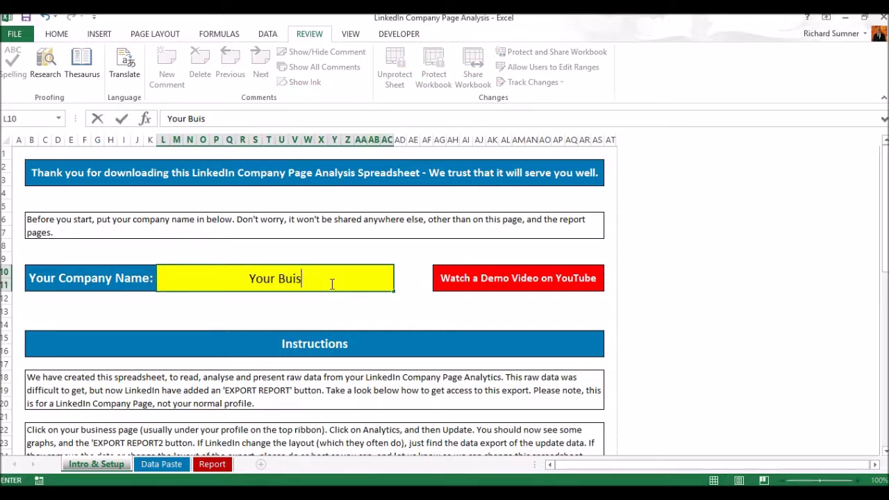
pyautogui.press('BackSpace')
pyautogui.write('iness')
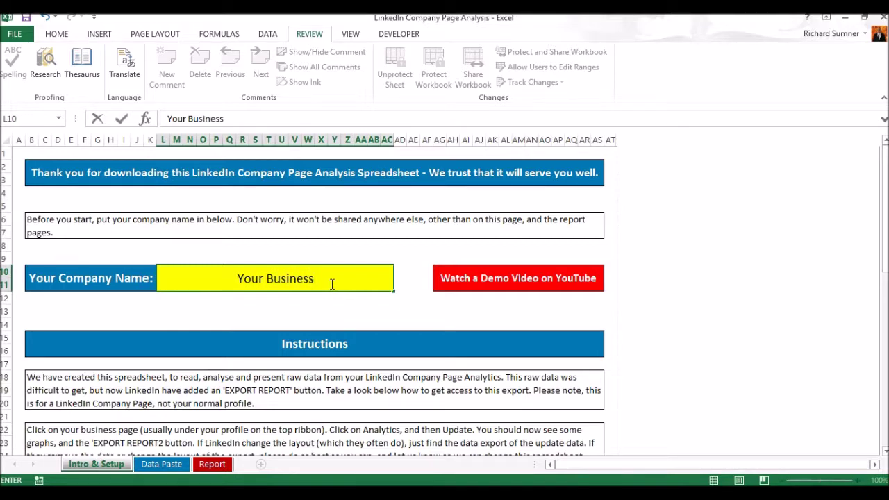
pyautogui.press('Return')
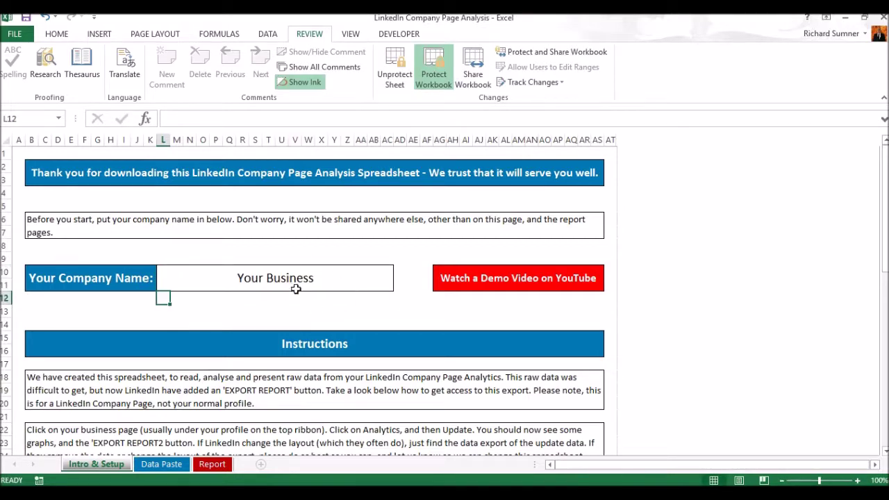
# Step: Read through the instructions and the golden rule on the Intro & Setup sheet, and open the Data Paste sheet
pyautogui.scroll(-5, 296, 289)
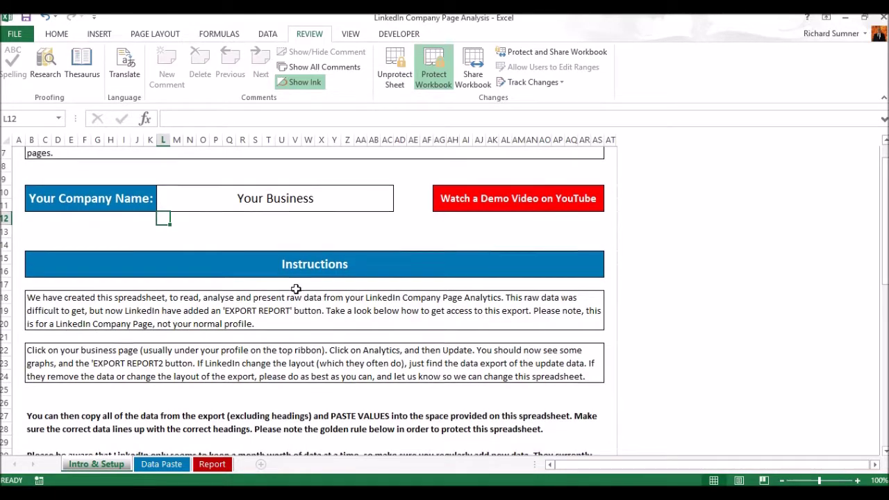
pyautogui.scroll(-1, 296, 289)
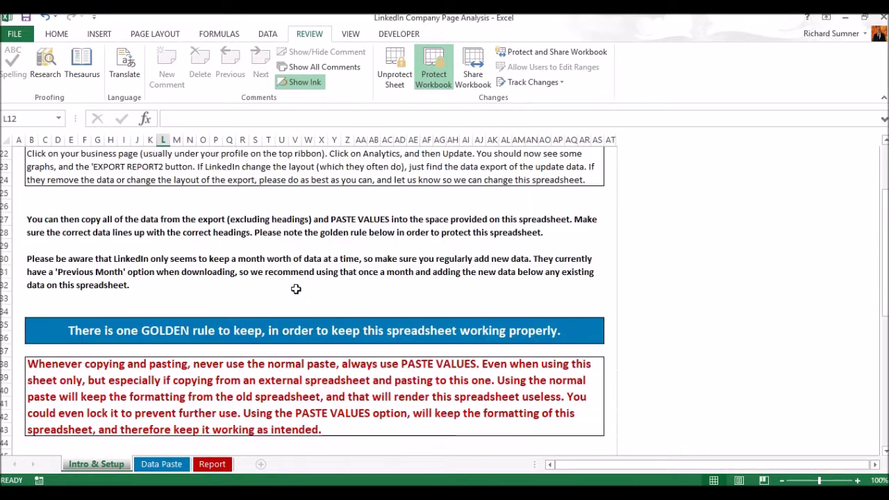
pyautogui.scroll(7, 295, 289)
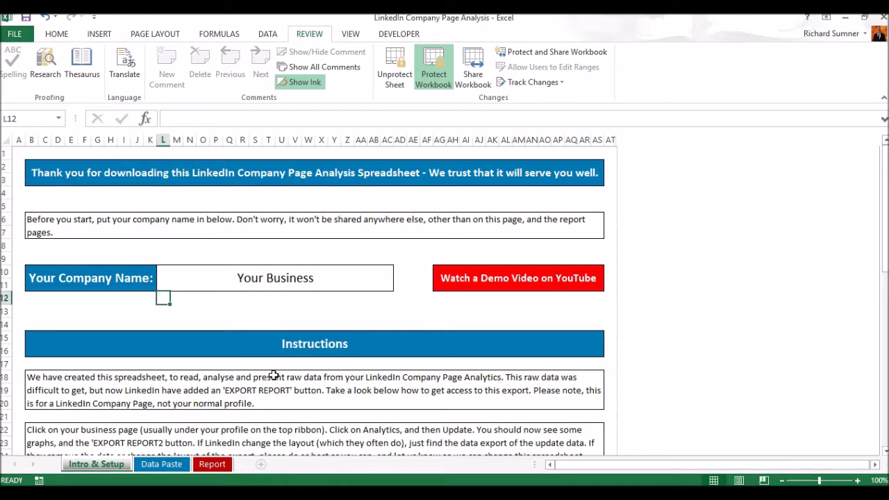
pyautogui.click(160, 464)
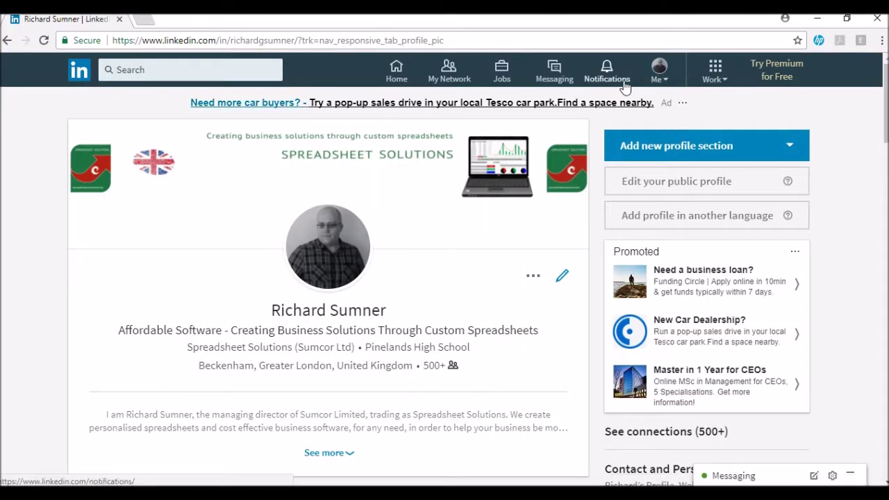
# Step: Switch to LinkedIn in the browser and open the Updates analytics of the Spreadsheet Solutions (Sumcor Ltd) company page
pyautogui.click(660, 73)
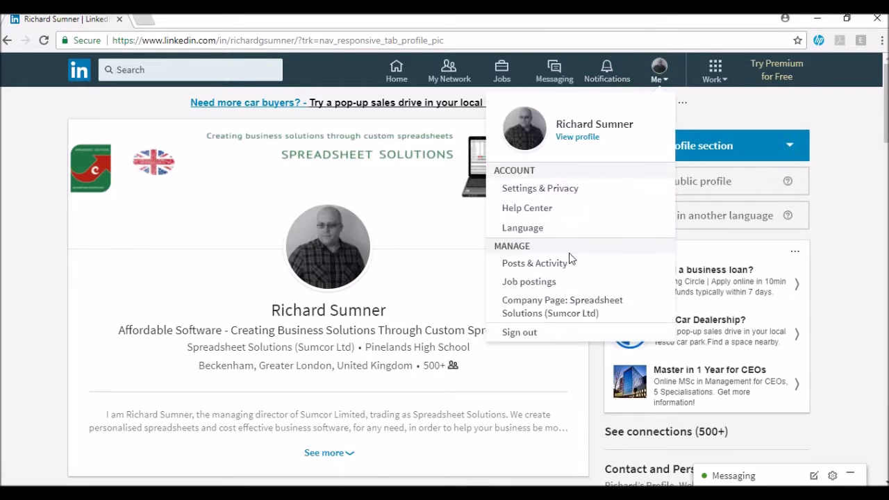
pyautogui.click(562, 309)
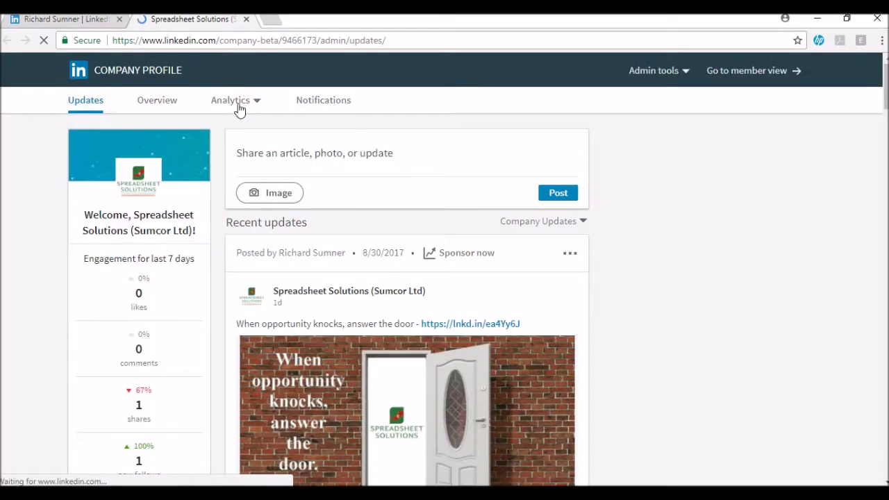
pyautogui.click(239, 105)
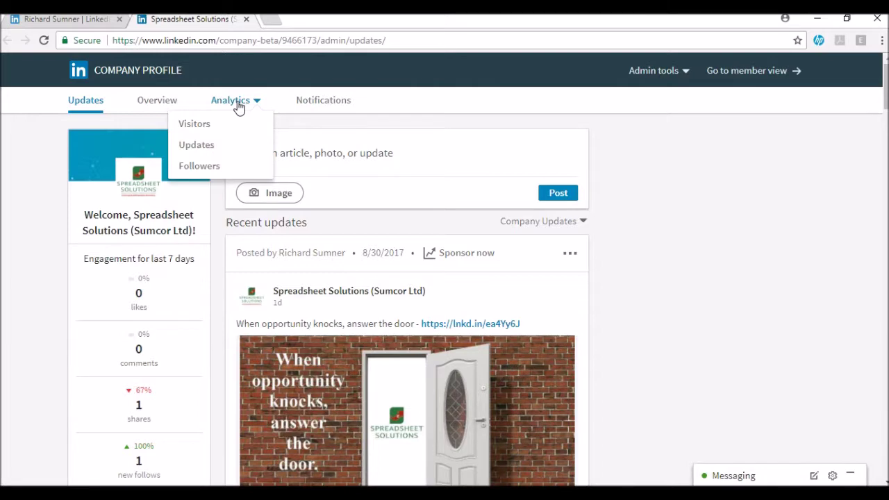
pyautogui.click(210, 147)
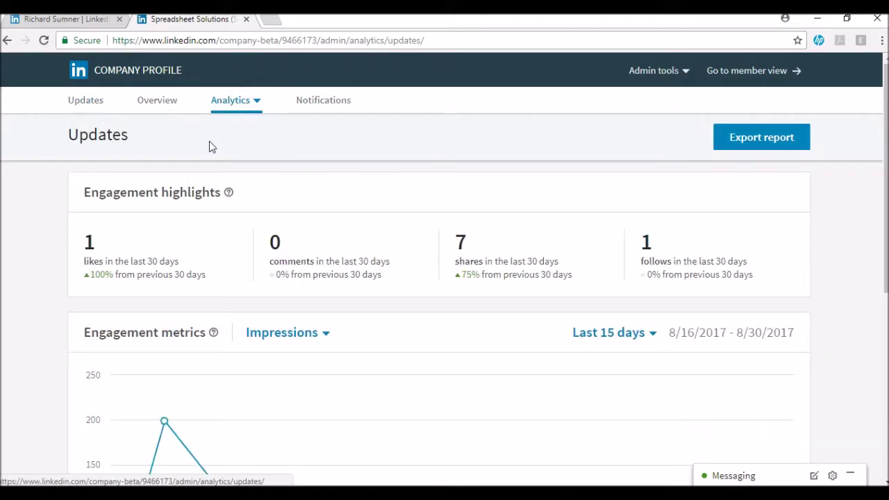
# Step: Export the updates report for This month as an .xls file and open the downloaded file in Excel
pyautogui.click(750, 141)
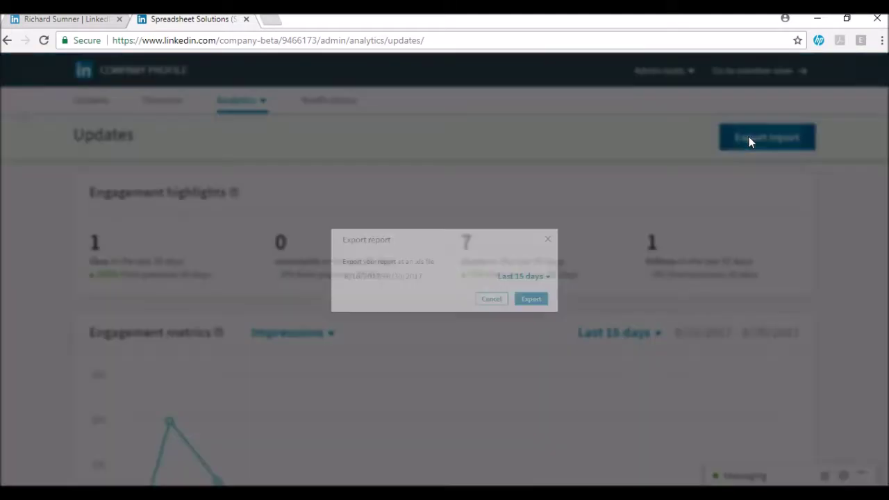
pyautogui.click(567, 281)
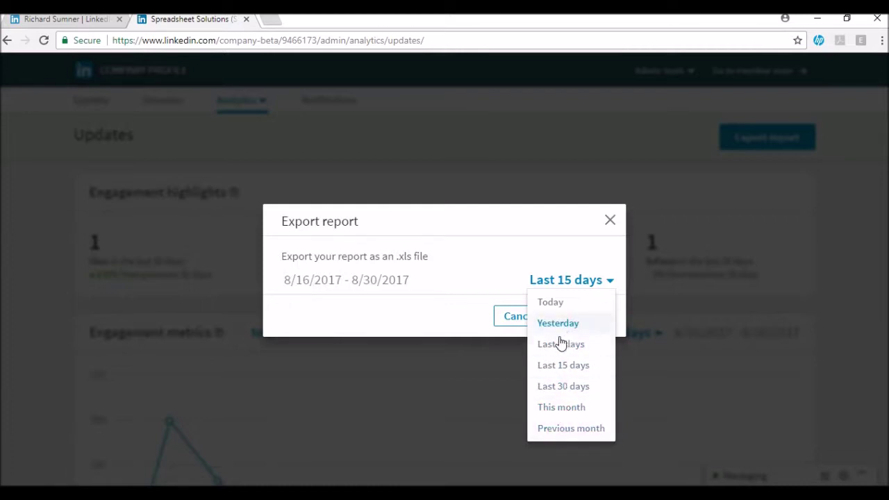
pyautogui.click(563, 409)
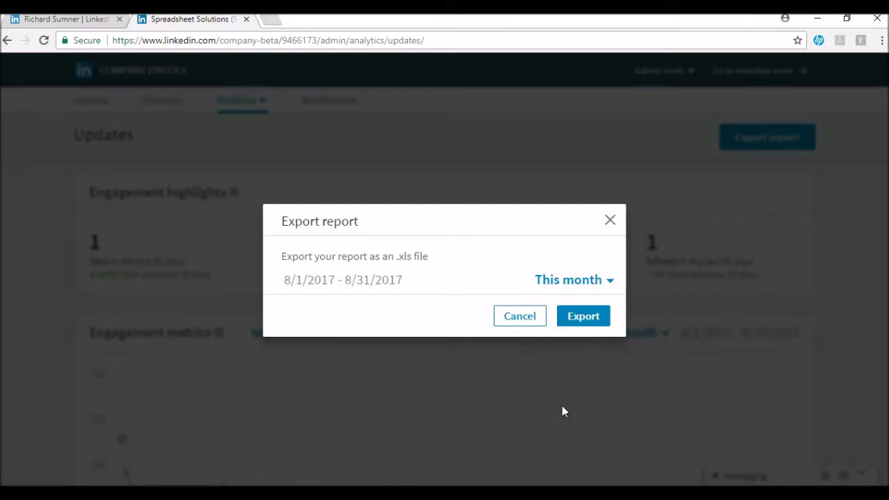
pyautogui.click(578, 331)
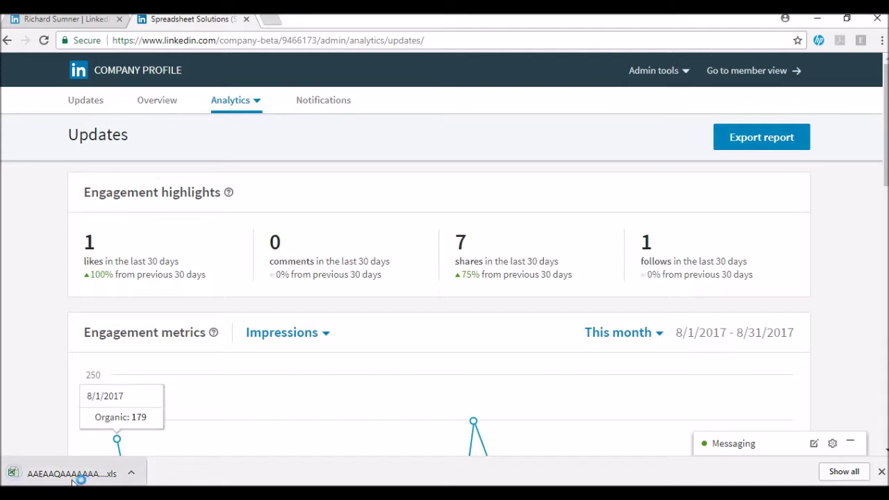
pyautogui.click(69, 476)
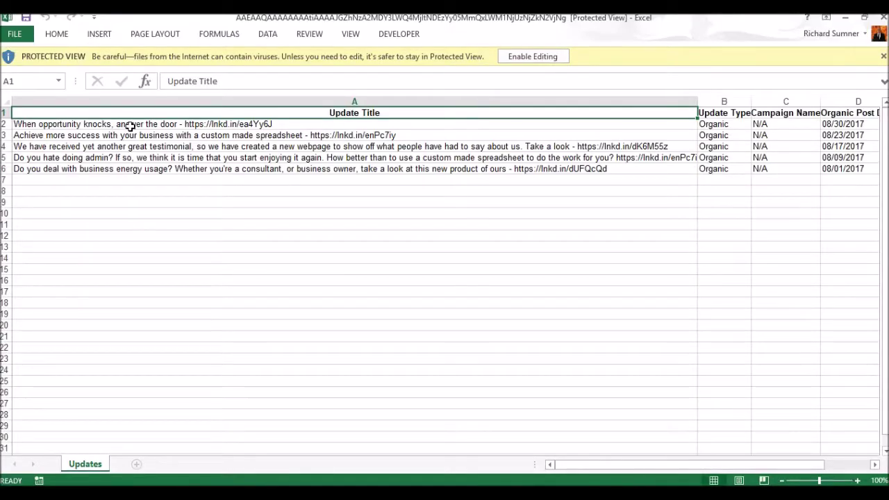
pyautogui.click(130, 125)
pyautogui.hotkey('shift', 'Down')
pyautogui.hotkey('shift', 'Down')
pyautogui.hotkey('shift', 'Down')
pyautogui.hotkey('shift', 'Down')
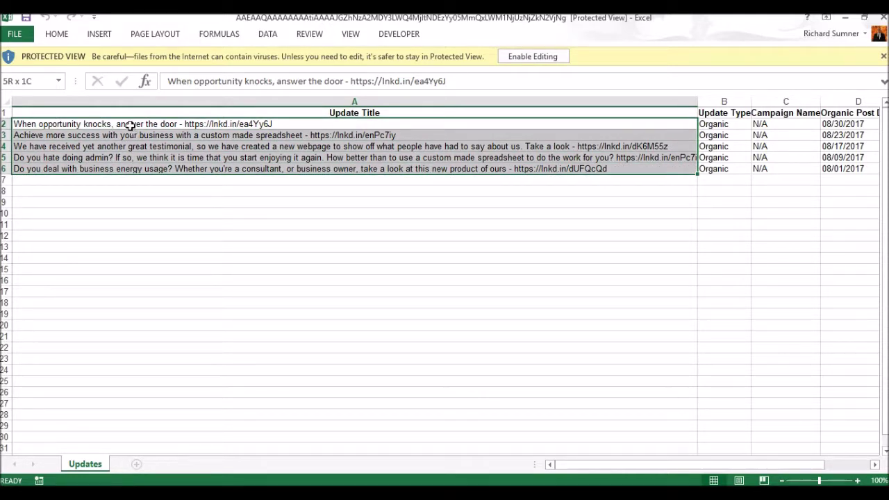
pyautogui.click(330, 113)
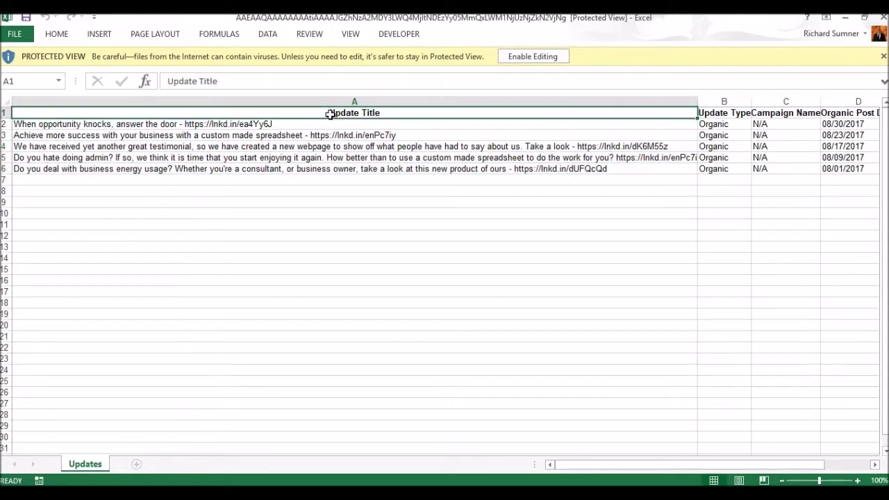
# Step: Copy all exported update rows without the headings, range A2:N6, from Update Title through Engagement Rate
pyautogui.click(330, 122)
pyautogui.hotkey('shift', 'Down')
pyautogui.hotkey('shift', 'Down')
pyautogui.hotkey('shift', 'Down')
pyautogui.hotkey('shift', 'Down')
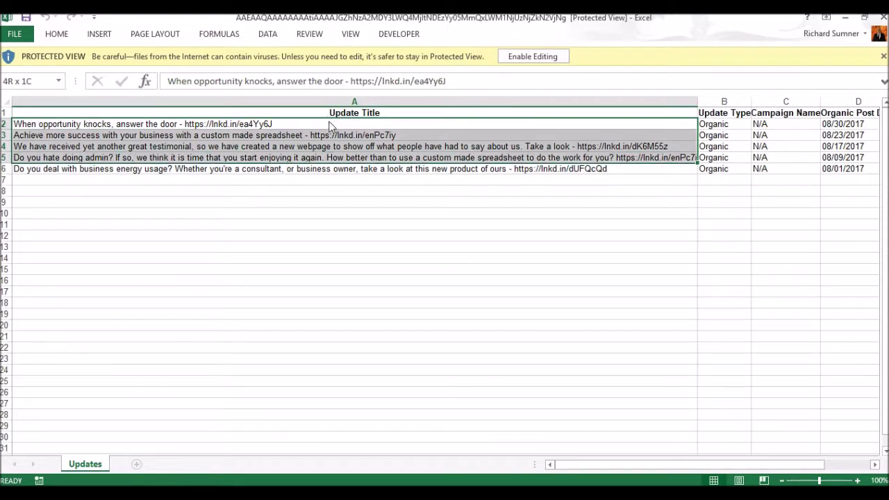
pyautogui.hotkey('shift', 'Right')
pyautogui.hotkey('shift', 'Right')
pyautogui.hotkey('shift', 'Right')
pyautogui.hotkey('shift', 'Right')
pyautogui.hotkey('shift', 'Right')
pyautogui.hotkey('shift', 'Right')
pyautogui.hotkey('shift', 'Right')
pyautogui.hotkey('shift', 'Right')
pyautogui.hotkey('shift', 'Right')
pyautogui.hotkey('shift', 'Right')
pyautogui.hotkey('shift', 'Right')
pyautogui.hotkey('shift', 'Right')
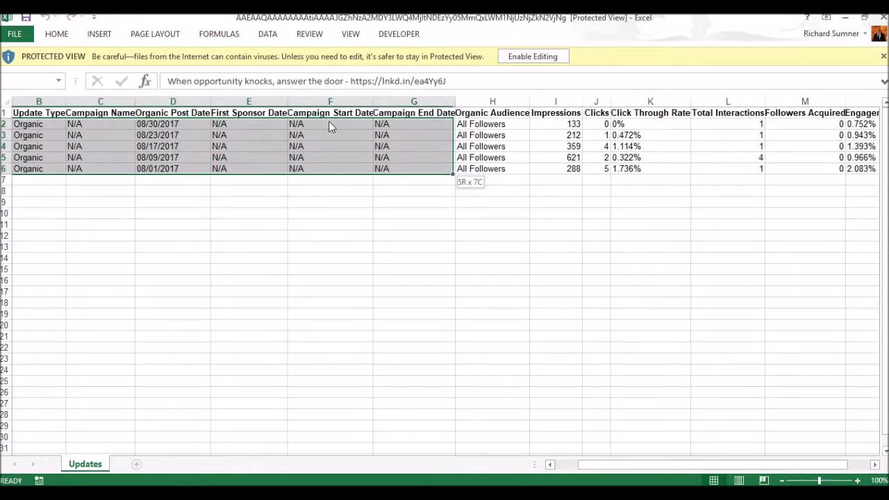
pyautogui.hotkey('shift', 'Right')
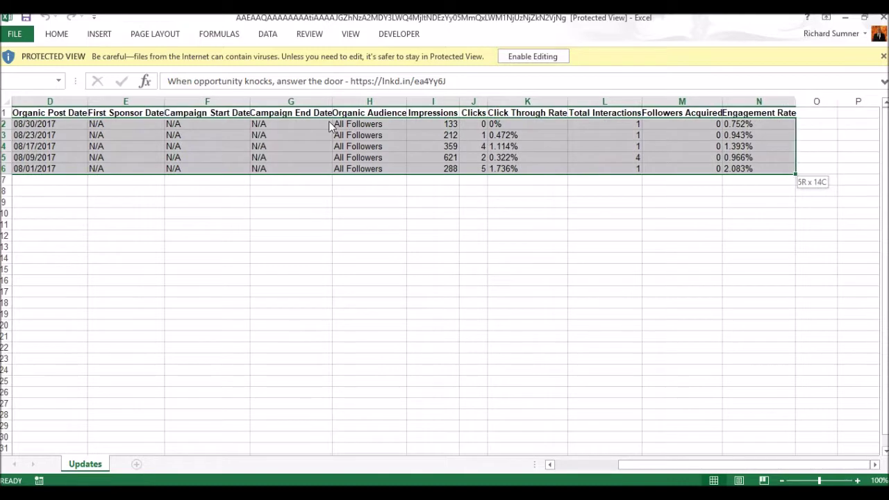
pyautogui.rightClick(378, 138)
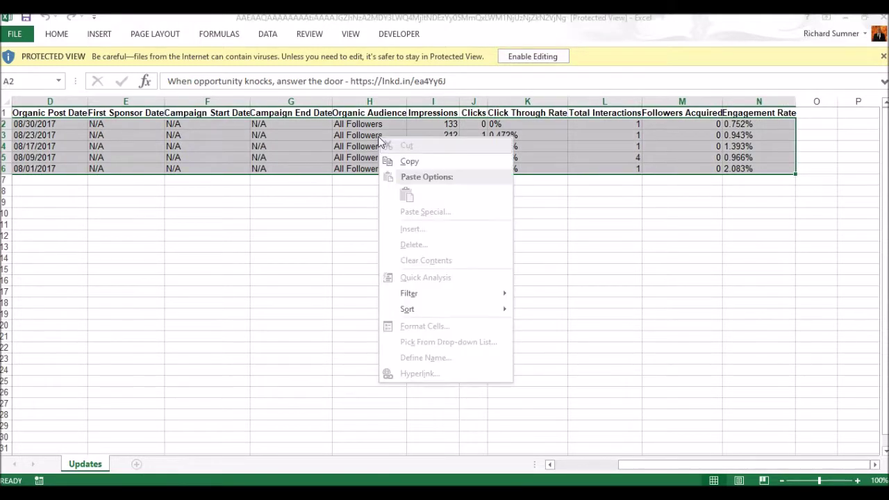
pyautogui.click(408, 161)
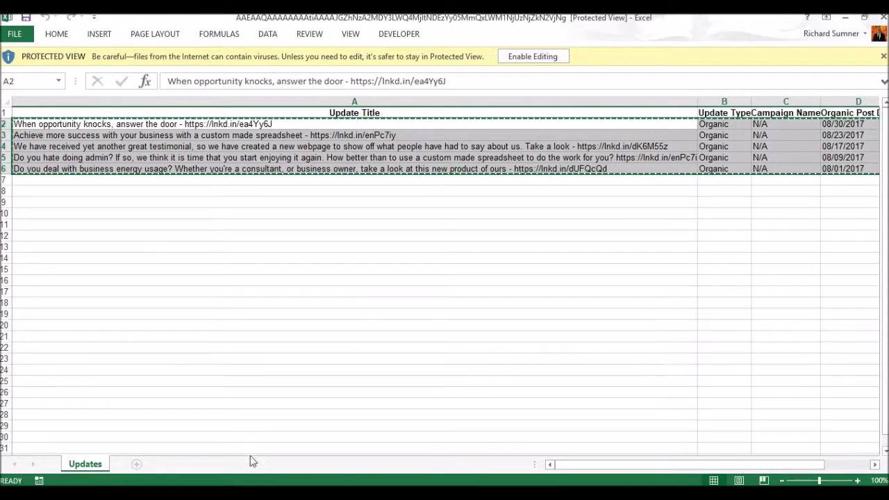
# Step: Paste the copied rows below the existing data from B13 on the LinkedIn Company Page Analysis workbook's Data Paste sheet, matching destination formatting
pyautogui.click(190, 468)
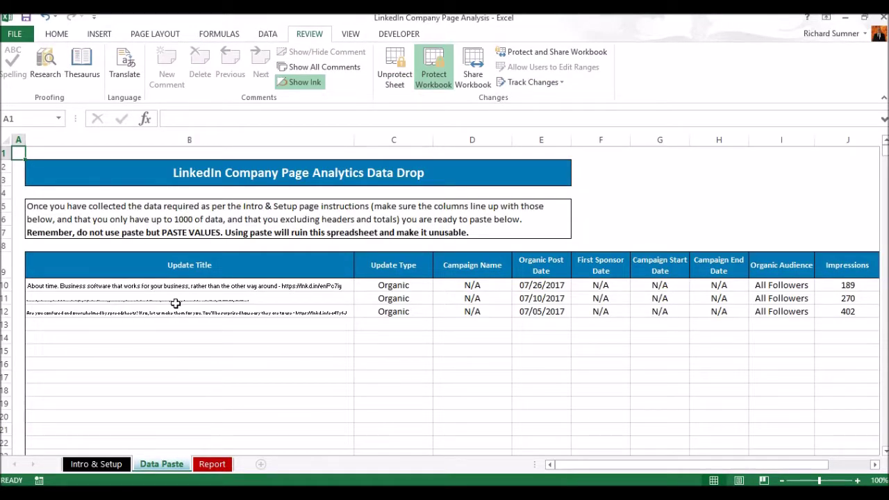
pyautogui.click(167, 321)
pyautogui.rightClick(169, 324)
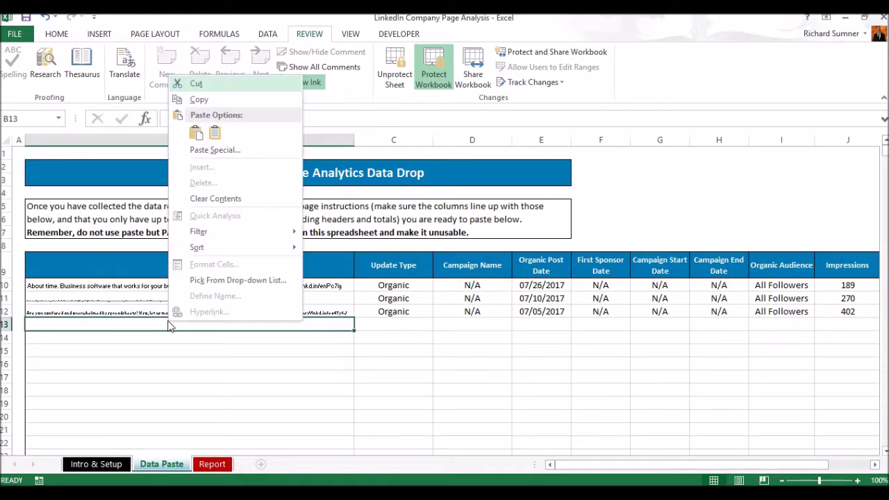
pyautogui.click(195, 134)
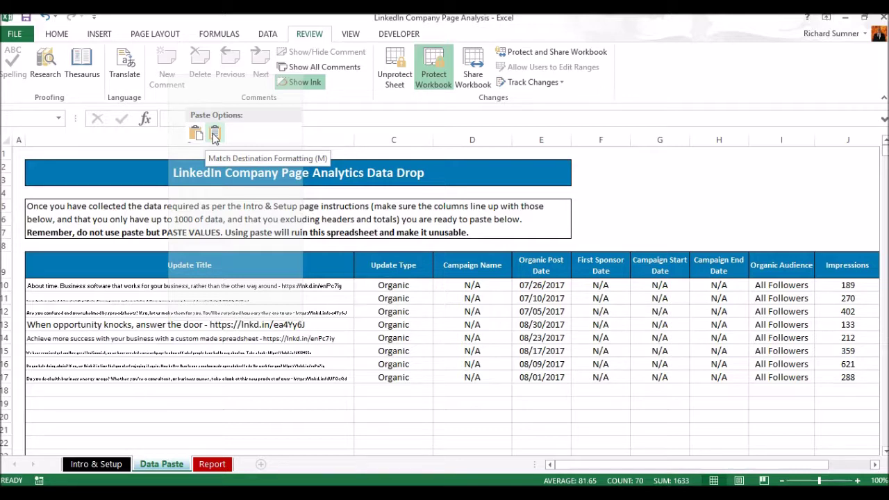
pyautogui.click(215, 137)
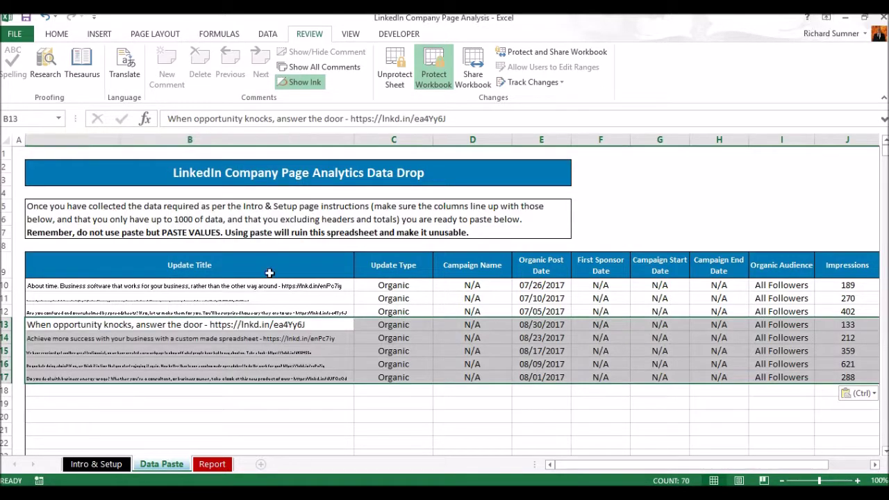
pyautogui.click(243, 388)
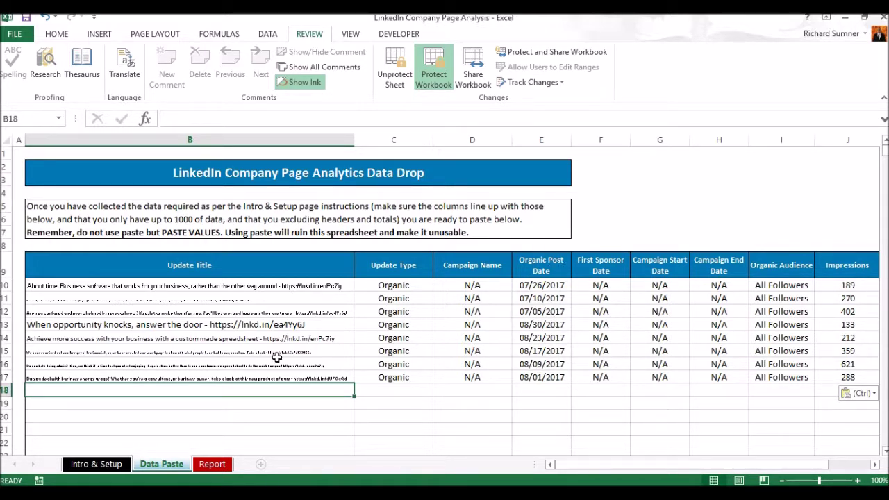
pyautogui.press('Escape')
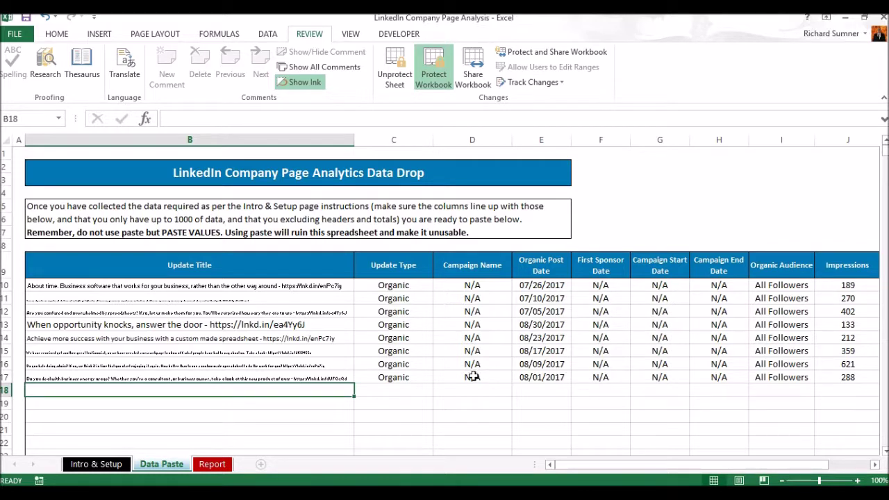
# Step: Check across the Data Paste columns that the pasted values line up with the headings, and return to the Update Title column
pyautogui.press('Right')
pyautogui.press('Right')
pyautogui.press('Right')
pyautogui.press('Right')
pyautogui.press('Right')
pyautogui.press('Right')
pyautogui.press('Right')
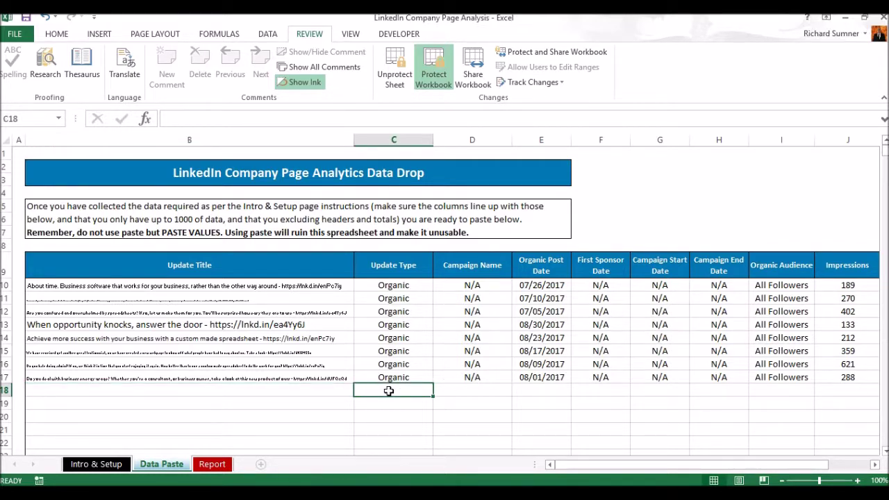
pyautogui.press('Right')
pyautogui.press('Right')
pyautogui.press('Right')
pyautogui.press('Right')
pyautogui.press('Right')
pyautogui.press('Right')
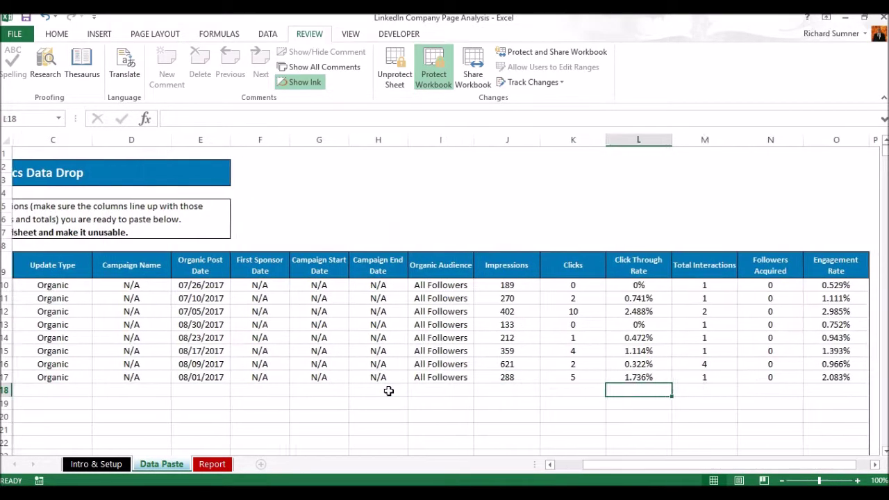
pyautogui.press('Left')
pyautogui.press('Left')
pyautogui.press('Left')
pyautogui.press('Left')
pyautogui.press('Left')
pyautogui.press('Left')
pyautogui.press('Left')
pyautogui.press('Left')
pyautogui.press('Left')
pyautogui.press('Left')
pyautogui.press('Left')
pyautogui.press('Left')
pyautogui.press('Left')
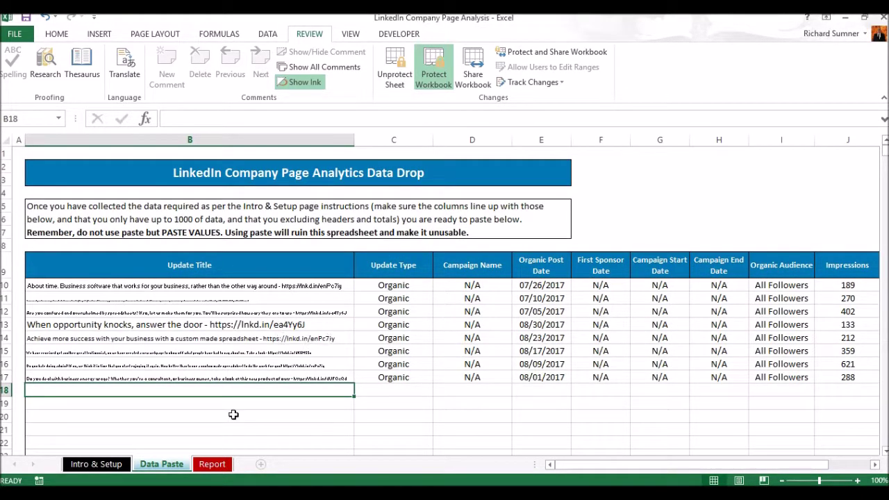
# Step: Examine the Annual Unique Impressions doughnut chart and the organic posts column chart on the Report sheet
pyautogui.click(213, 464)
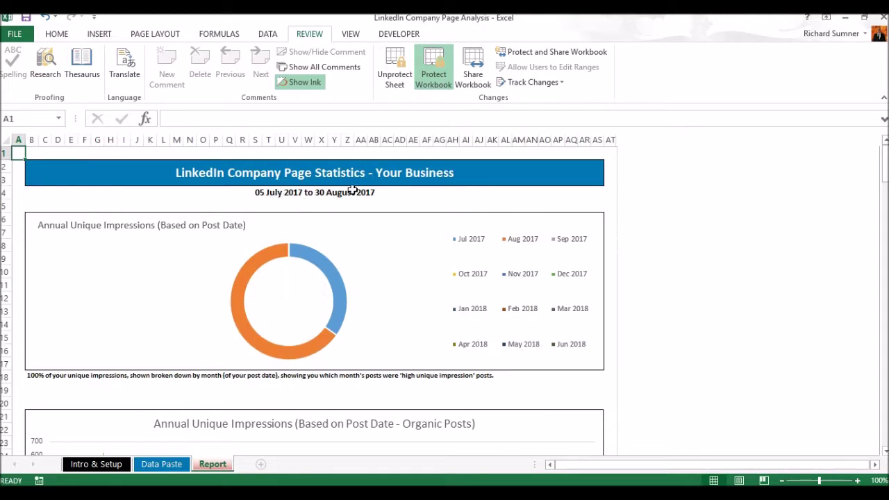
pyautogui.scroll(-1, 344, 201)
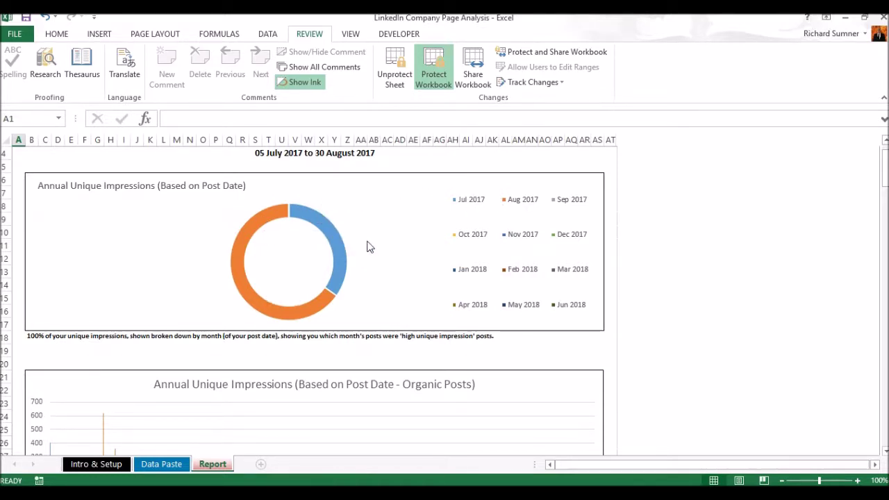
pyautogui.scroll(-4, 368, 247)
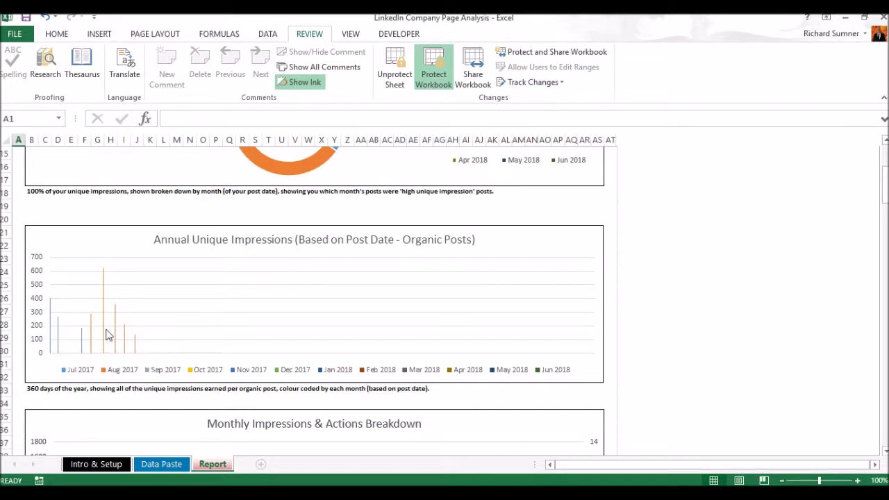
pyautogui.scroll(-3, 270, 296)
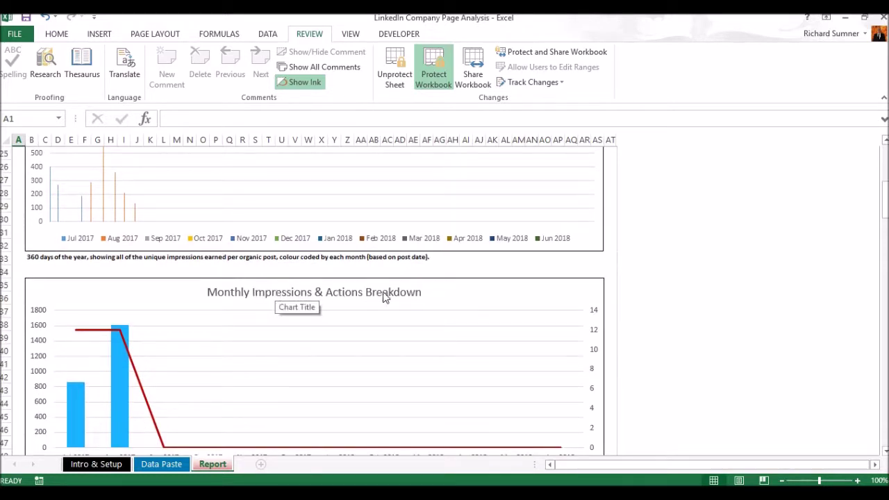
pyautogui.scroll(2, 268, 281)
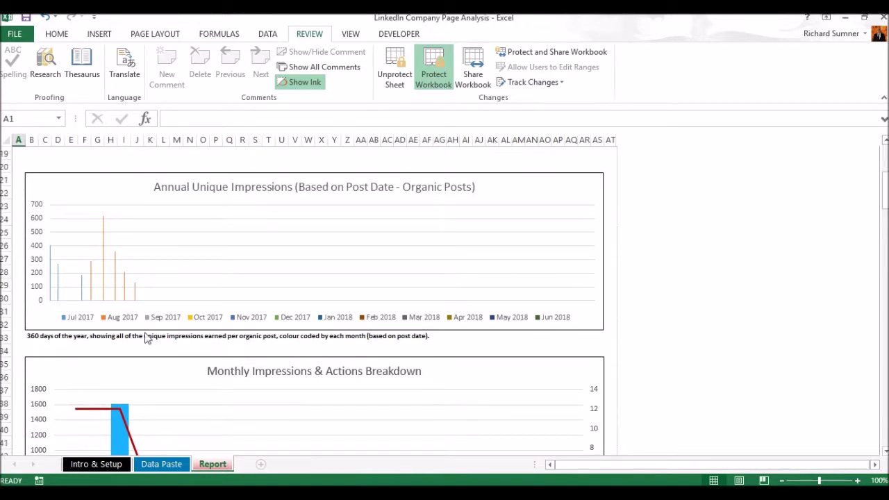
# Step: Look up the full title of the 08/09/2017 update on the Data Paste sheet and return to the Report sheet
pyautogui.click(149, 464)
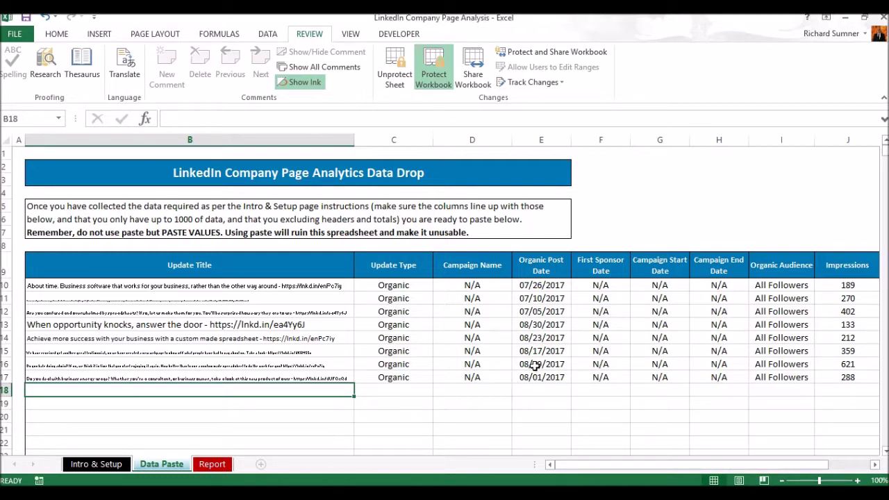
pyautogui.click(293, 366)
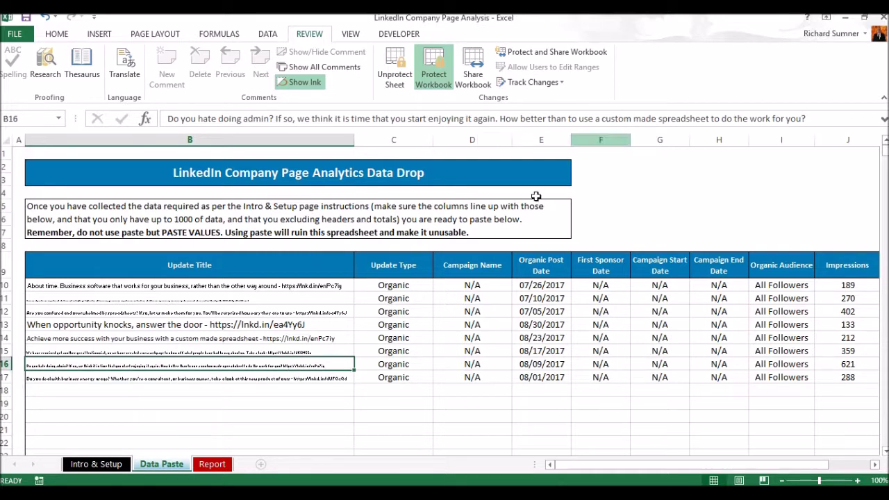
pyautogui.click(213, 465)
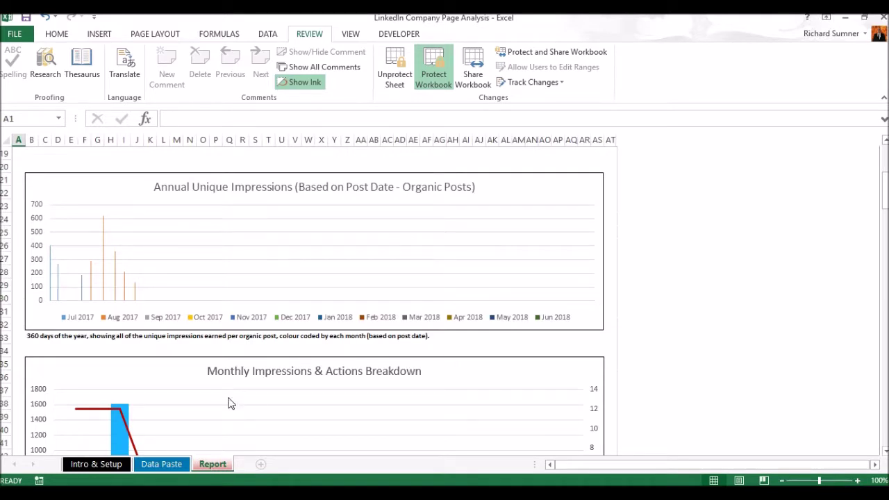
# Step: Examine the Monthly Impressions & Actions Breakdown chart, including its Jul and Aug 2017 bars, and the monthly figures tables beneath it
pyautogui.scroll(-3, 232, 404)
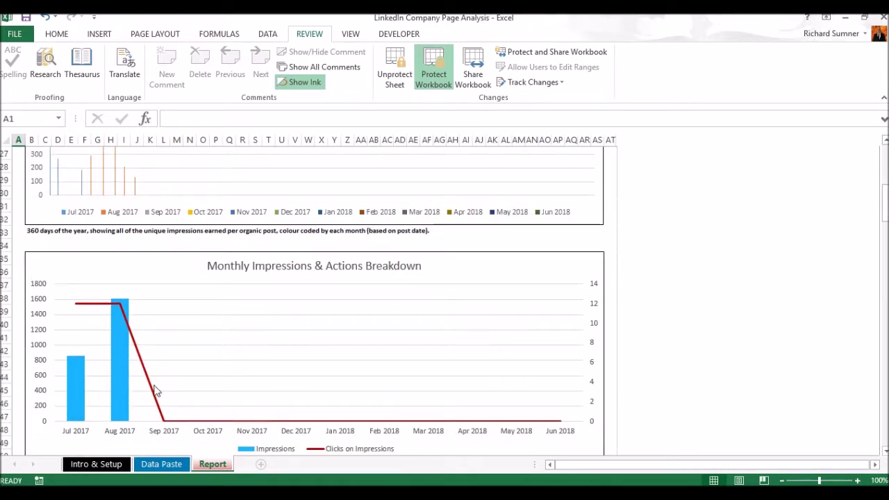
pyautogui.scroll(-1, 155, 363)
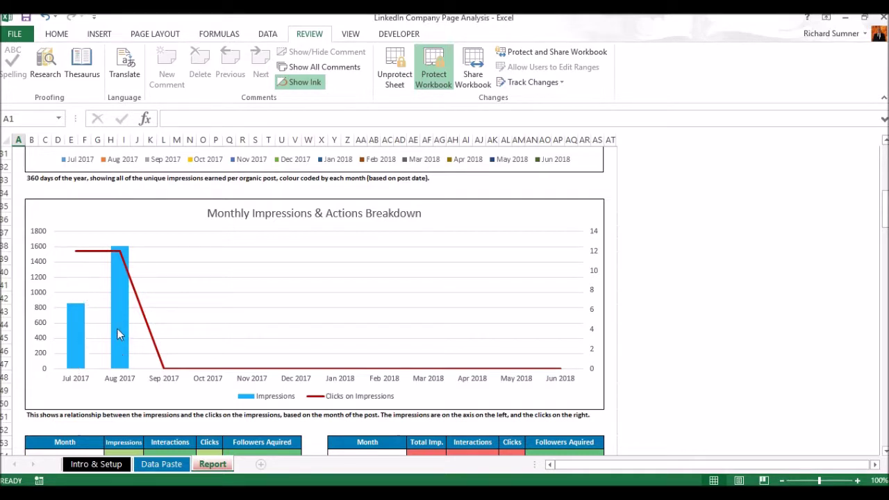
pyautogui.moveTo(98, 256)
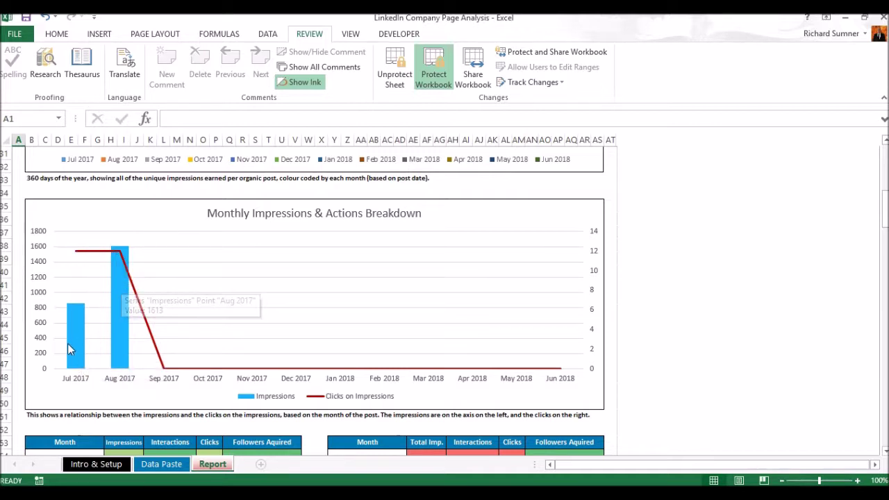
pyautogui.moveTo(68, 372)
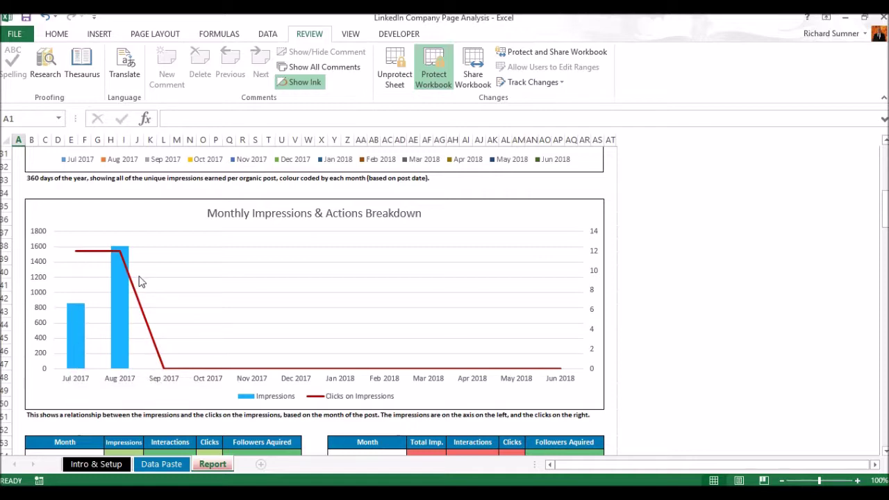
pyautogui.scroll(-5, 139, 282)
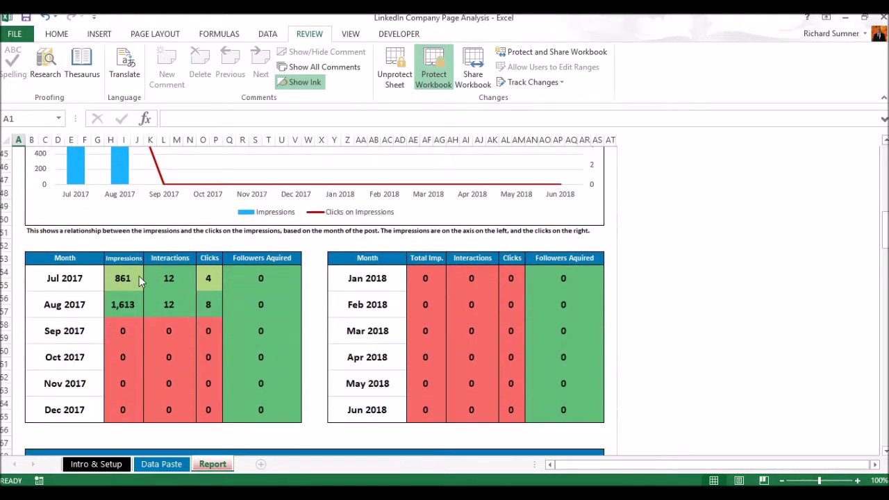
pyautogui.scroll(-1, 139, 275)
pyautogui.scroll(-2, 139, 253)
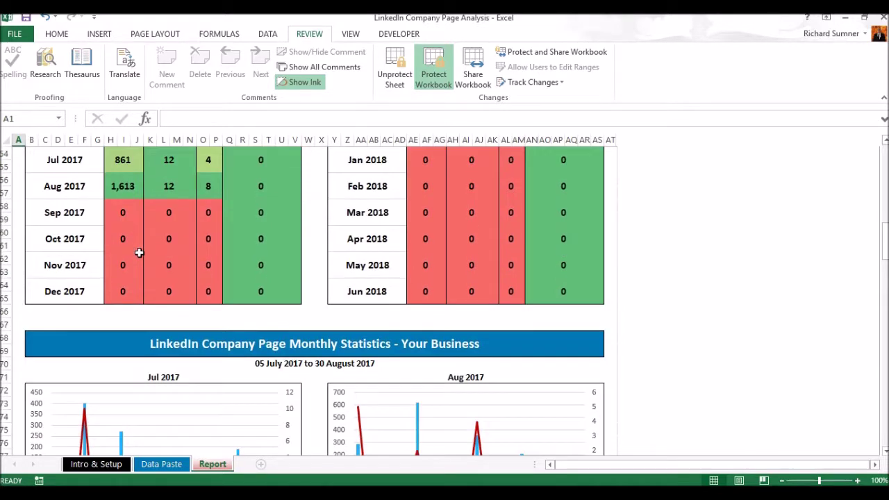
pyautogui.scroll(-1, 139, 253)
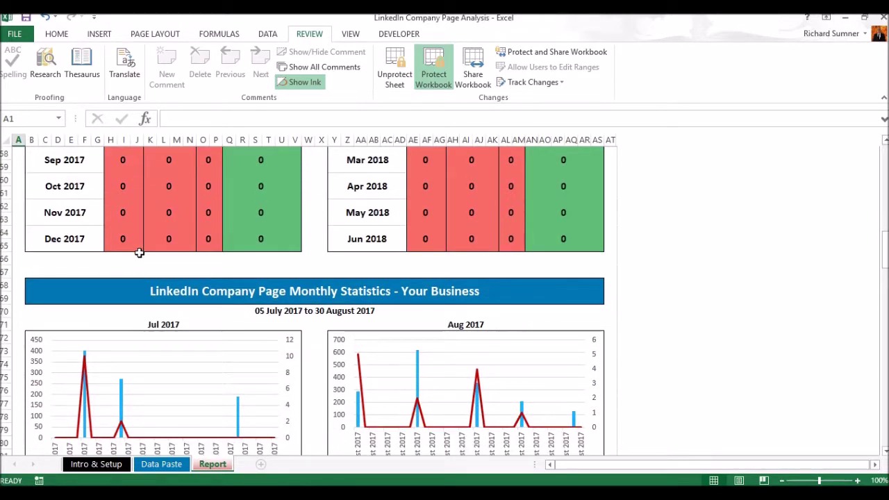
# Step: Review the Monthly Statistics charts from Jul 2017 onward, comparing the first two months with the monthly tables above them
pyautogui.scroll(-2, 139, 253)
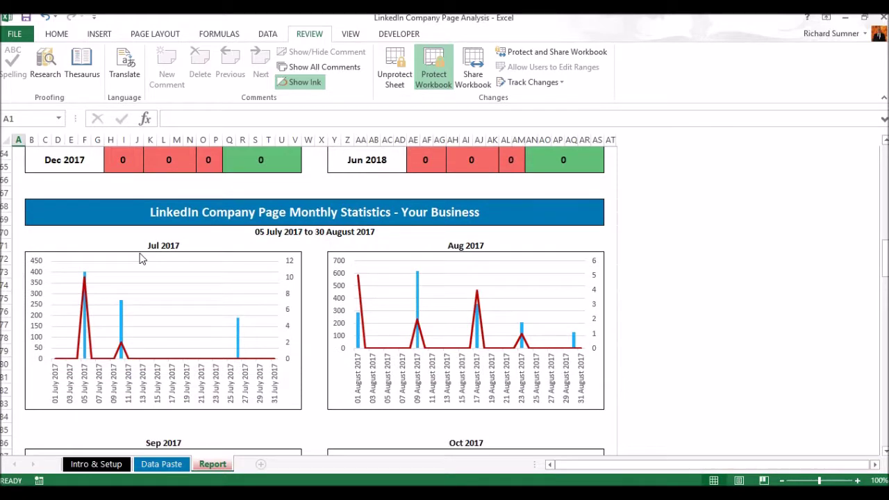
pyautogui.scroll(-1, 333, 218)
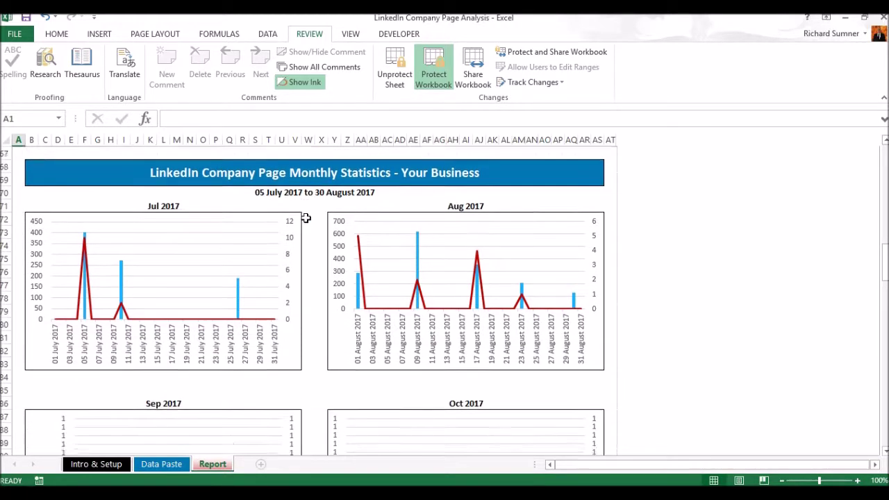
pyautogui.scroll(1, 306, 218)
pyautogui.scroll(1, 306, 219)
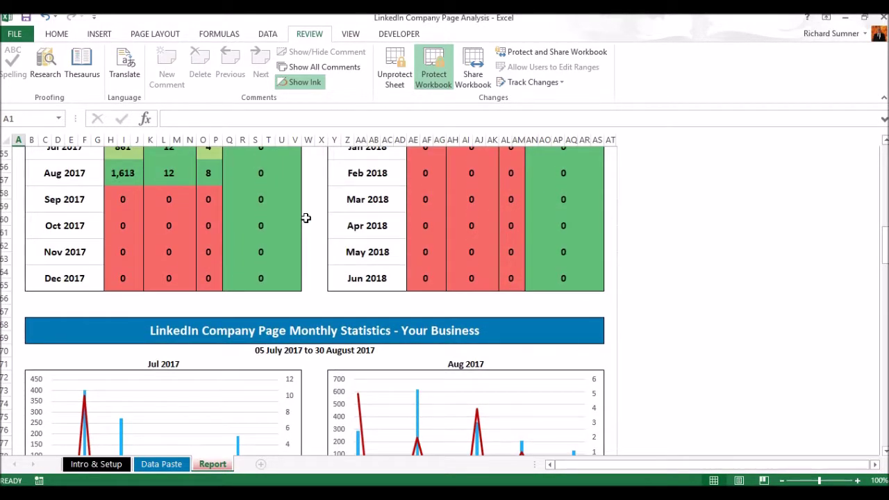
pyautogui.scroll(1, 306, 219)
pyautogui.scroll(-5, 305, 218)
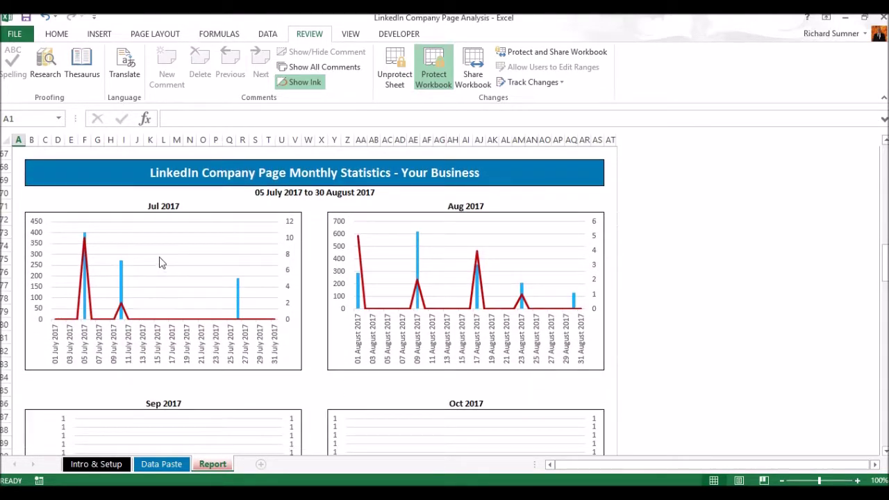
pyautogui.scroll(-1, 380, 279)
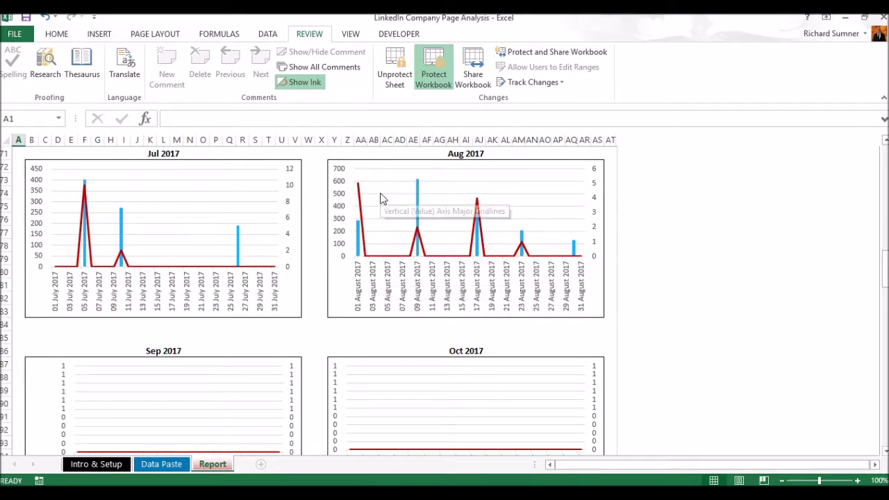
pyautogui.scroll(-2, 382, 199)
pyautogui.scroll(-3, 381, 199)
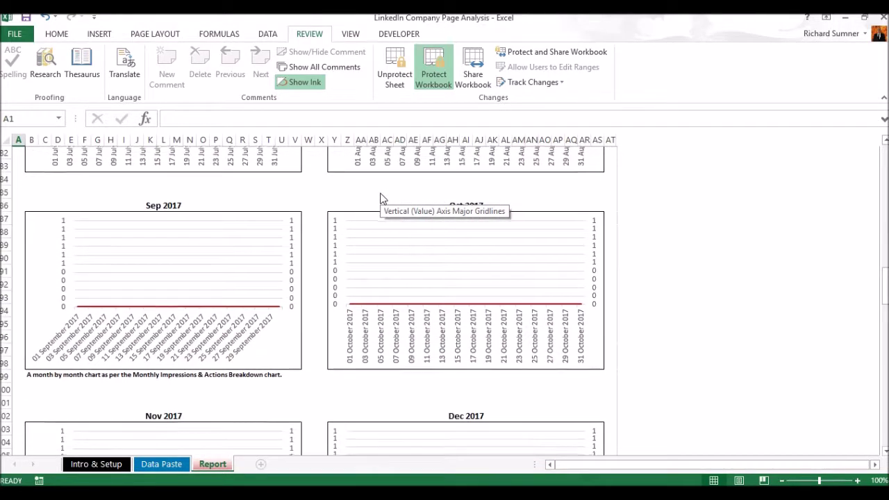
pyautogui.scroll(-8, 381, 199)
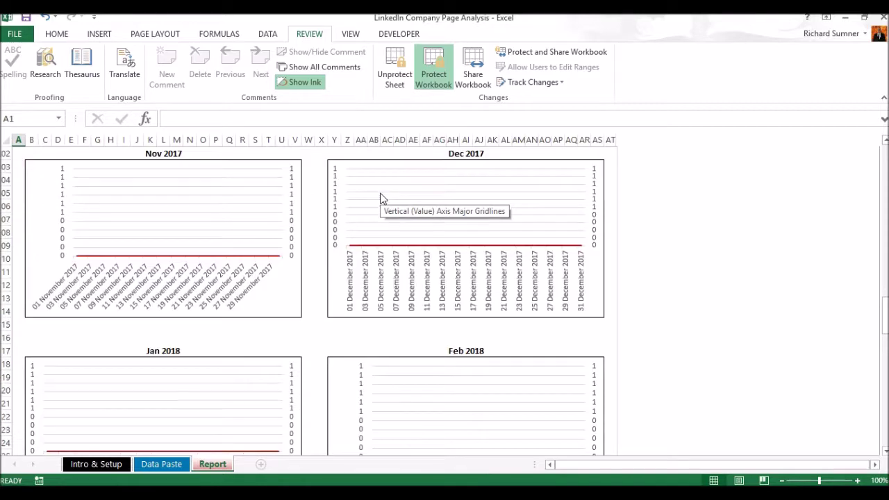
pyautogui.scroll(-11, 381, 200)
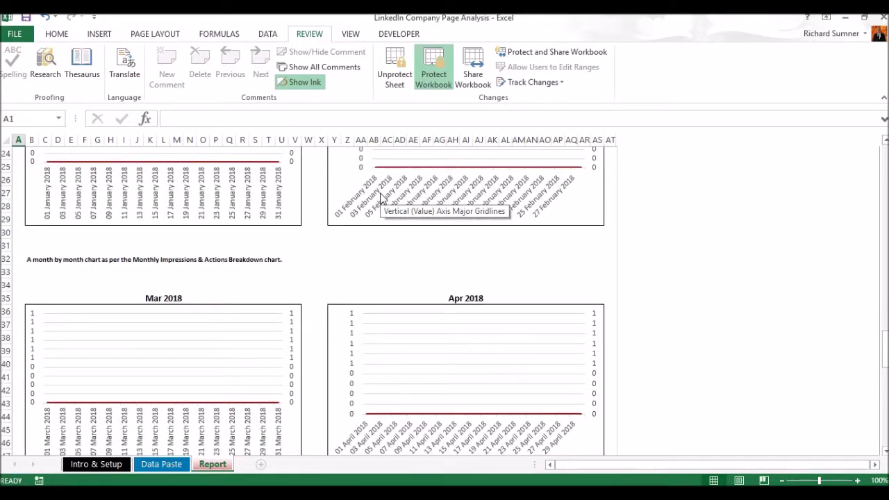
# Step: Examine the Clicks on Impressions v Total Interactions and Followers Aquired charts in the report's Breakdowns section
pyautogui.scroll(-6, 382, 199)
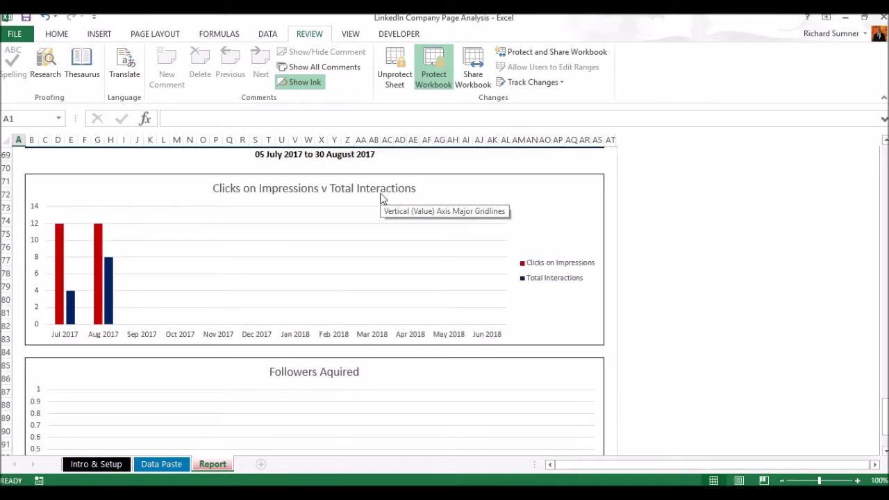
pyautogui.scroll(2, 381, 199)
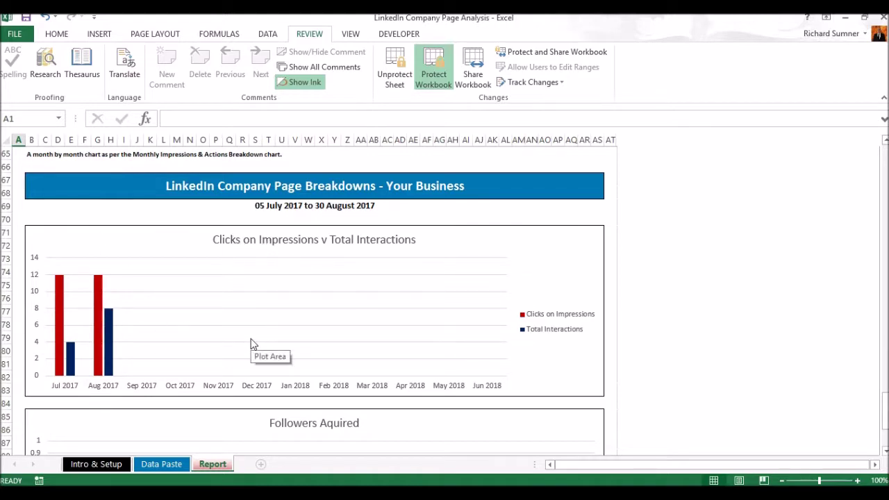
pyautogui.scroll(-1, 253, 343)
pyautogui.scroll(-4, 253, 344)
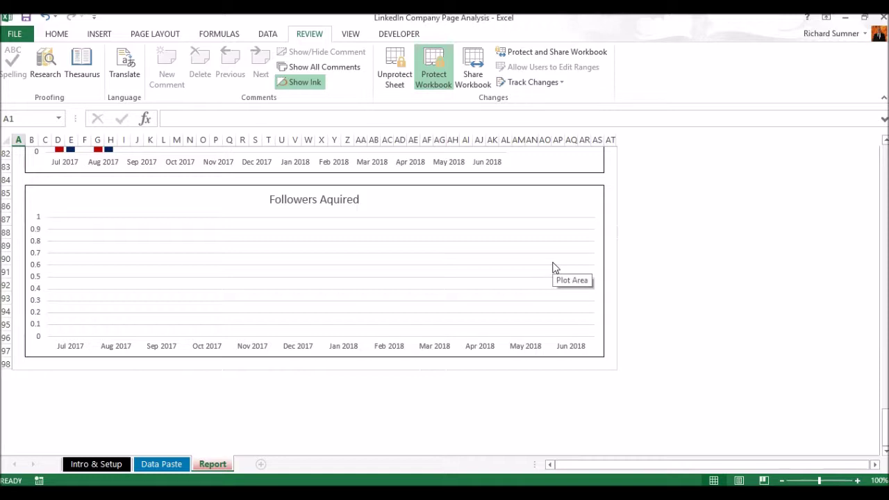
pyautogui.scroll(-2, 554, 267)
pyautogui.scroll(2, 553, 267)
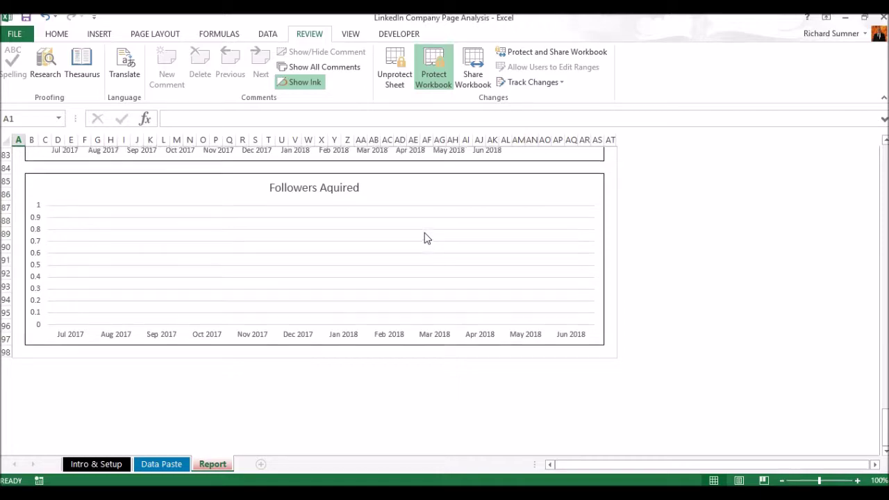
# Step: Return to the start of the report, revisit the Data Paste sheet, and open the Intro & Setup sheet
pyautogui.scroll(10, 427, 237)
pyautogui.scroll(15, 425, 233)
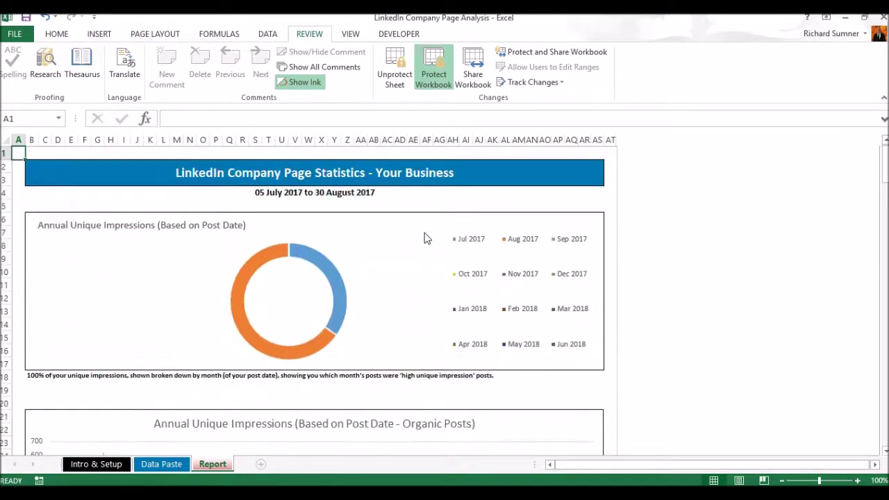
pyautogui.click(161, 464)
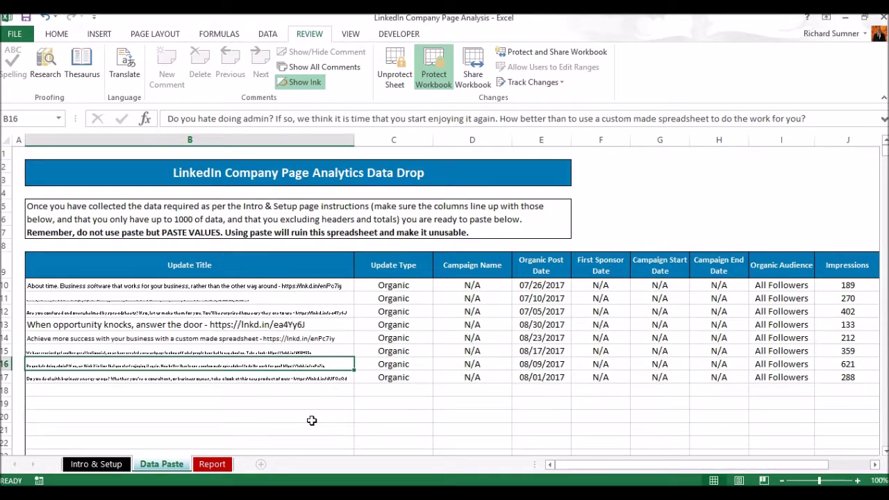
pyautogui.click(116, 466)
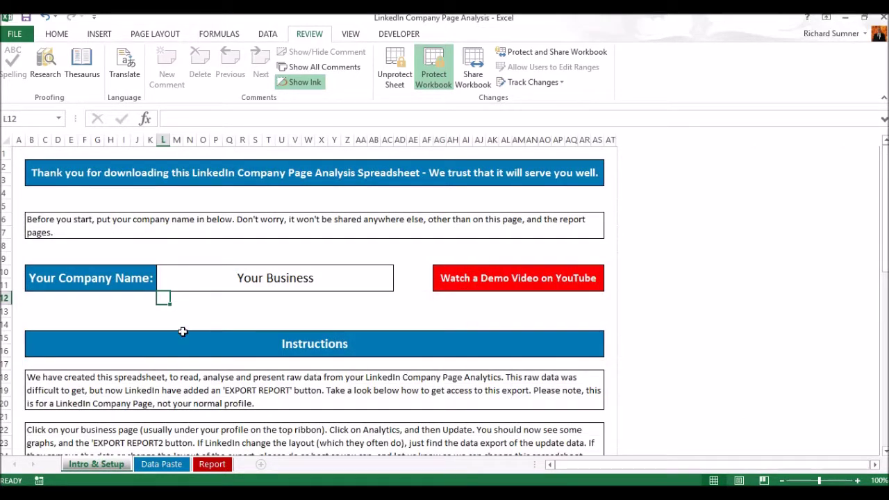